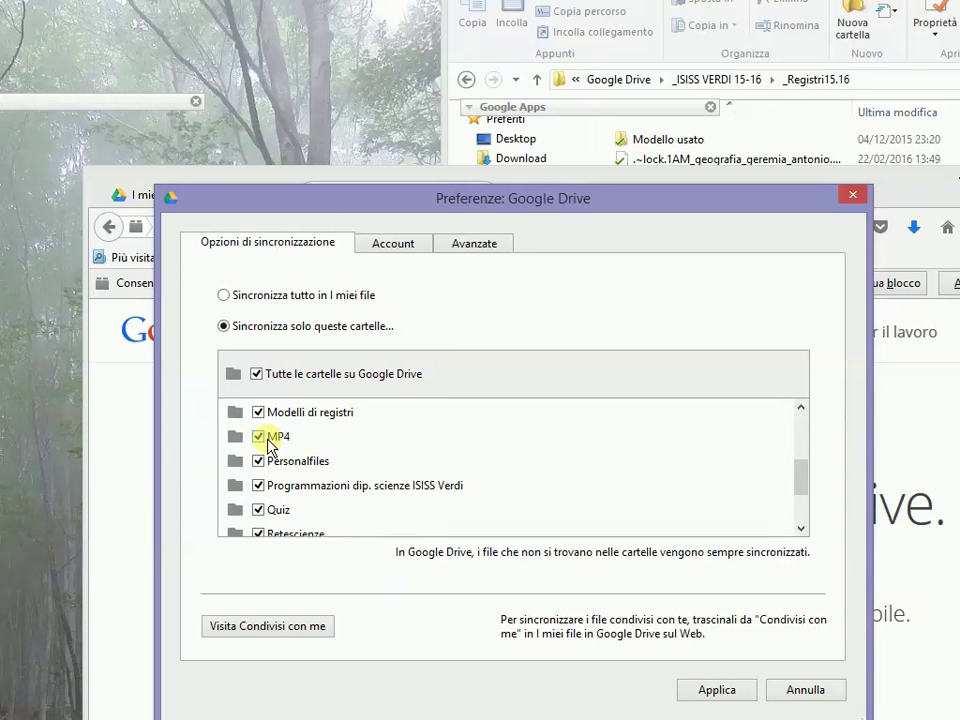
Exclude the MP4 folder from the synchronized folders and select the same folder in the web Drive file list
click(259, 437)
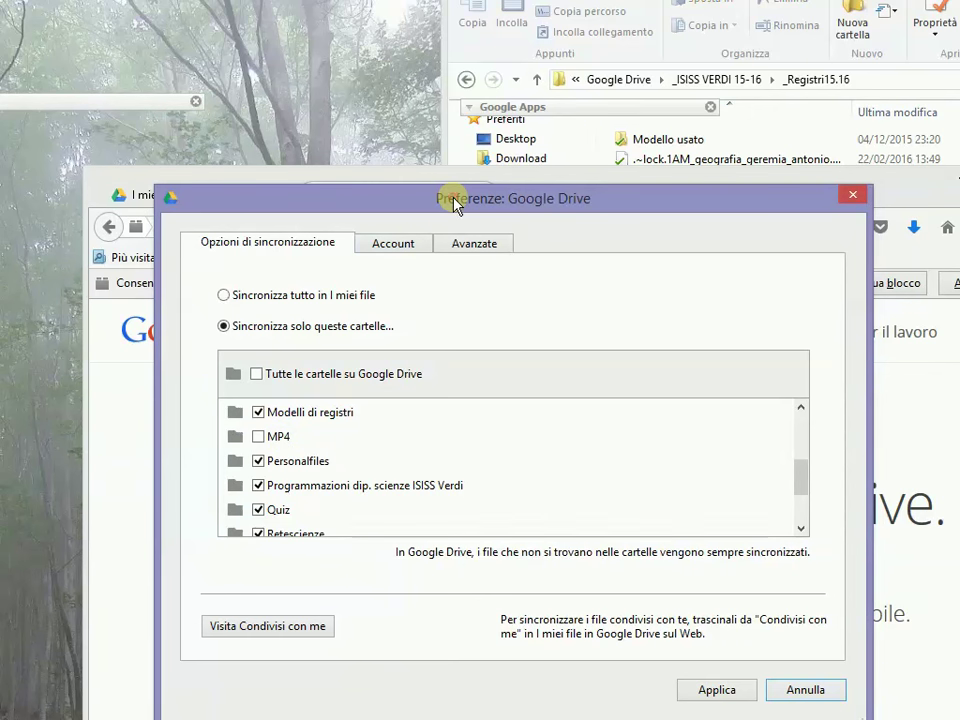
drag(444, 199, 577, 300)
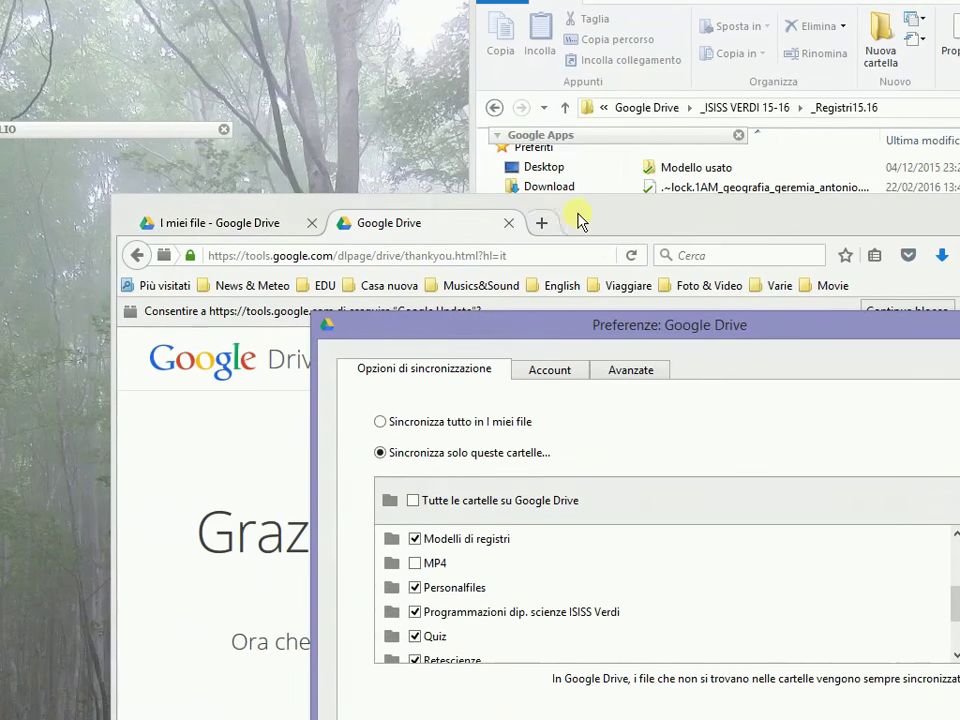
click(544, 188)
click(199, 194)
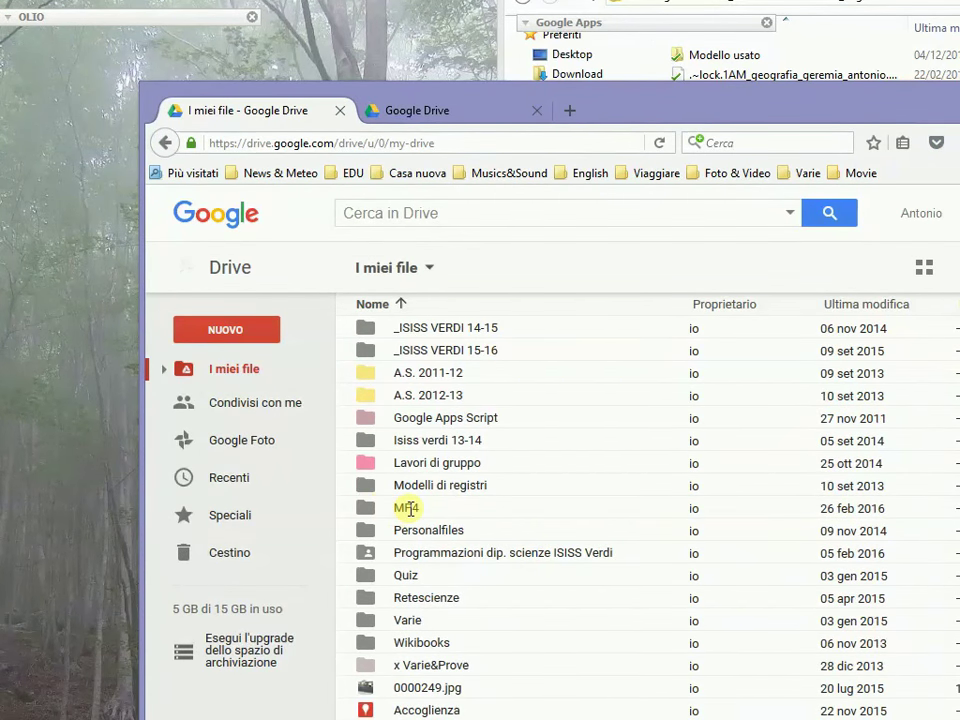
click(408, 510)
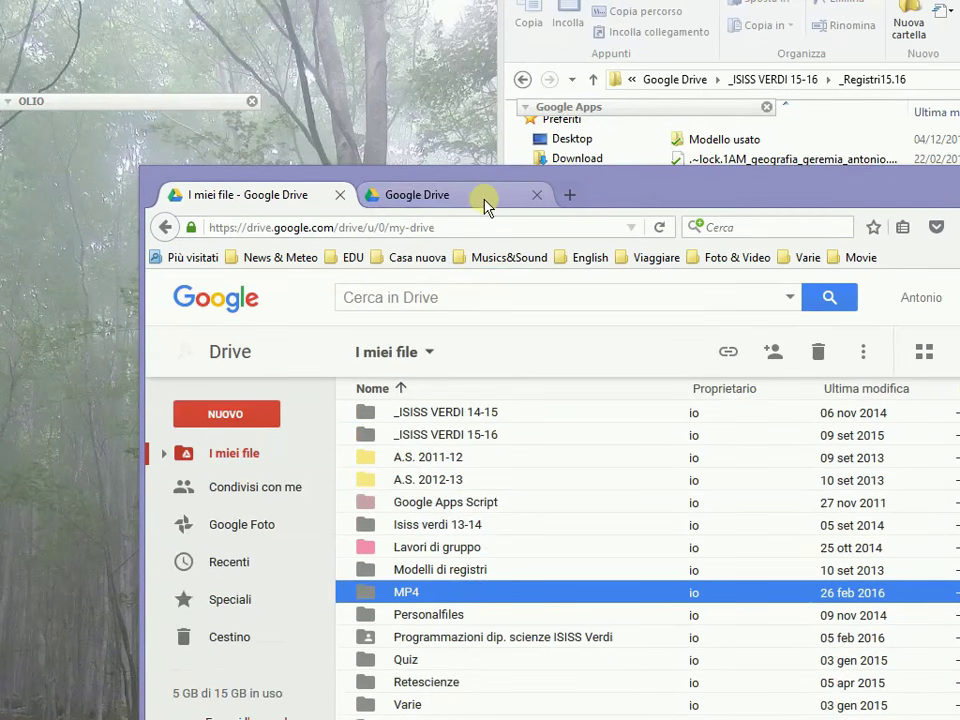
double_click(484, 200)
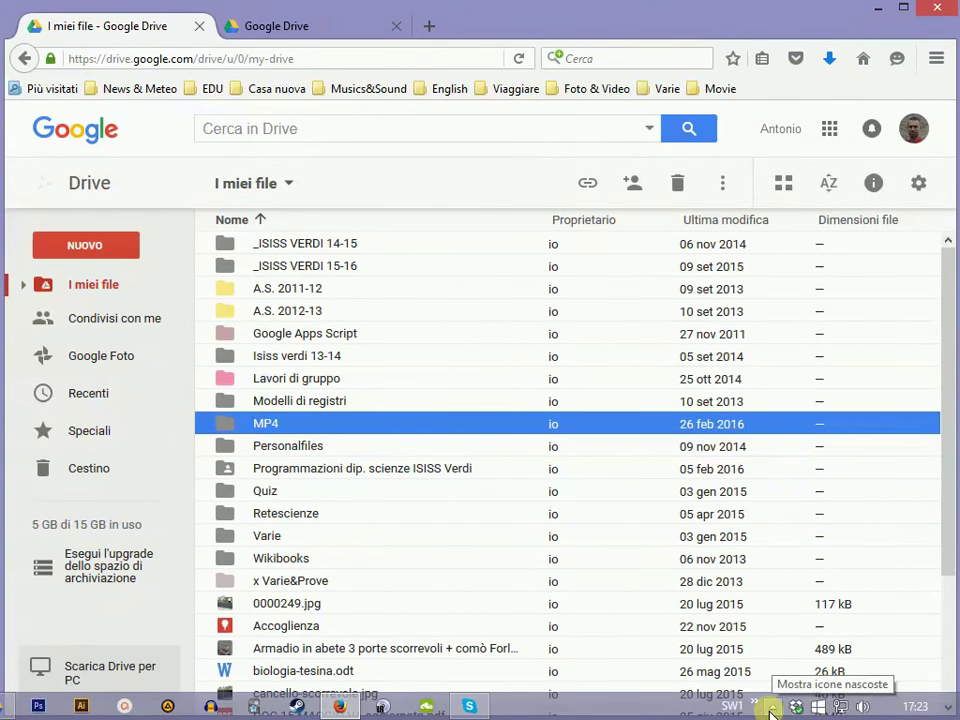
Return to the Google Drive preferences, apply the synchronization changes and confirm removing the MP4 folder from this computer
click(771, 708)
click(758, 556)
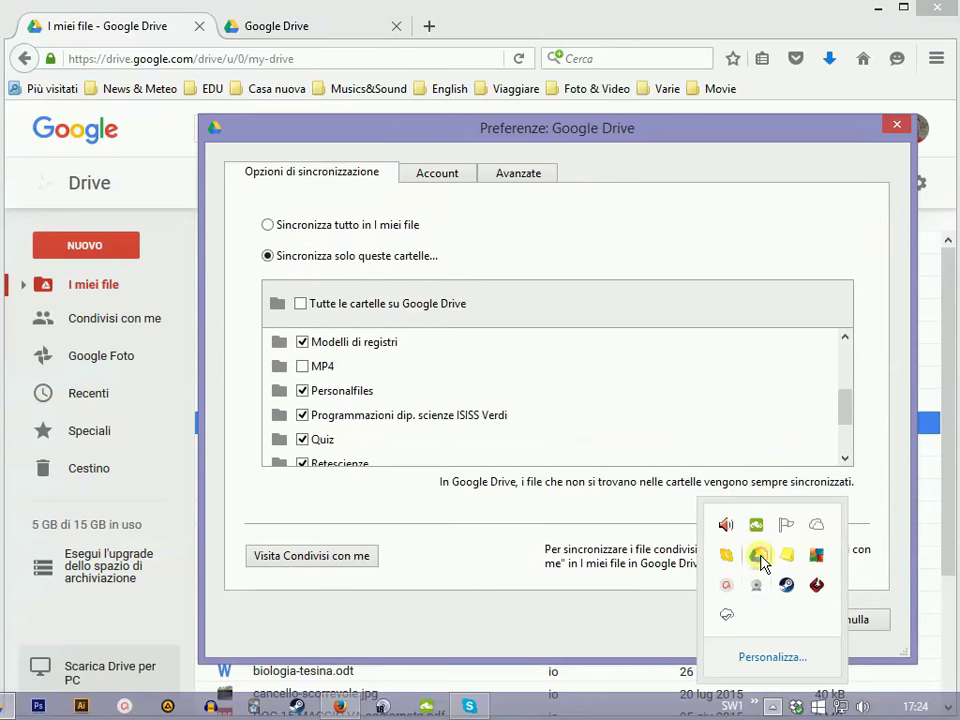
right_click(596, 615)
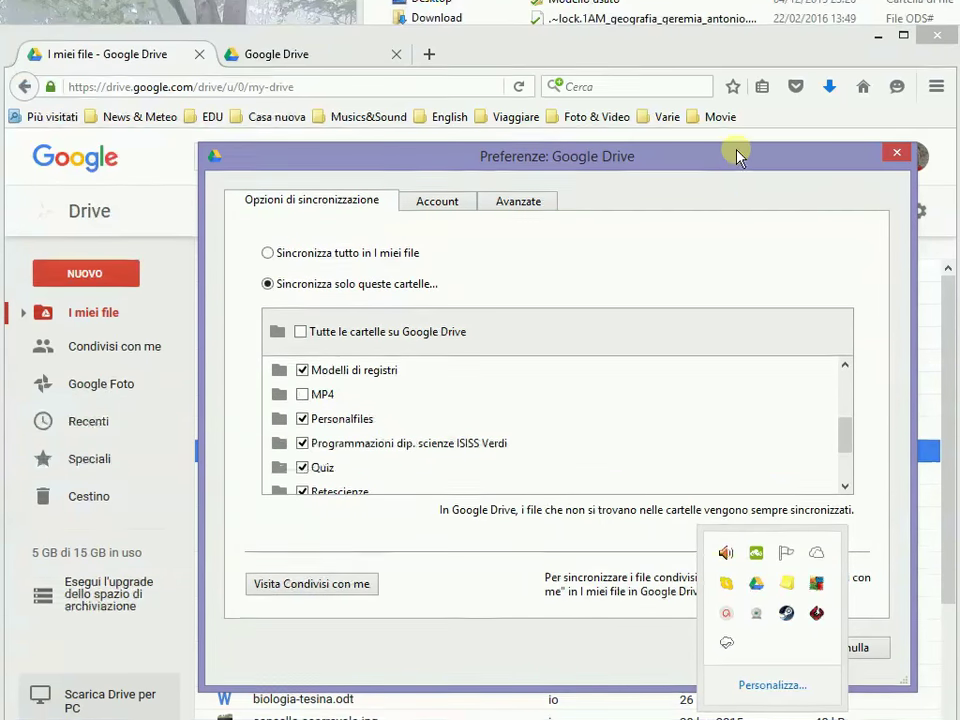
drag(737, 157, 599, 103)
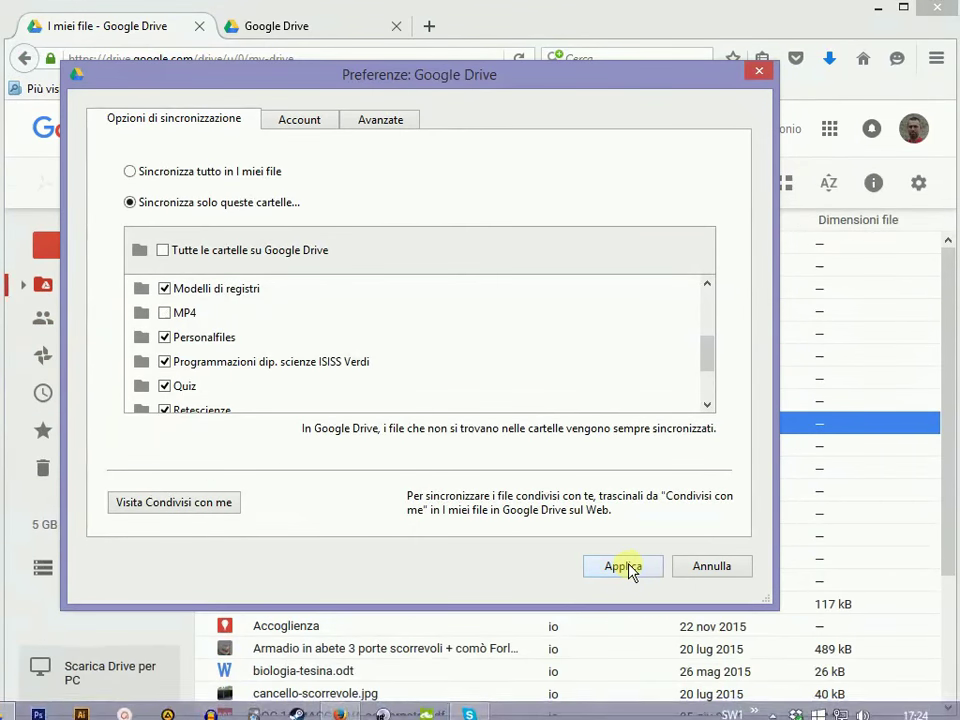
click(625, 566)
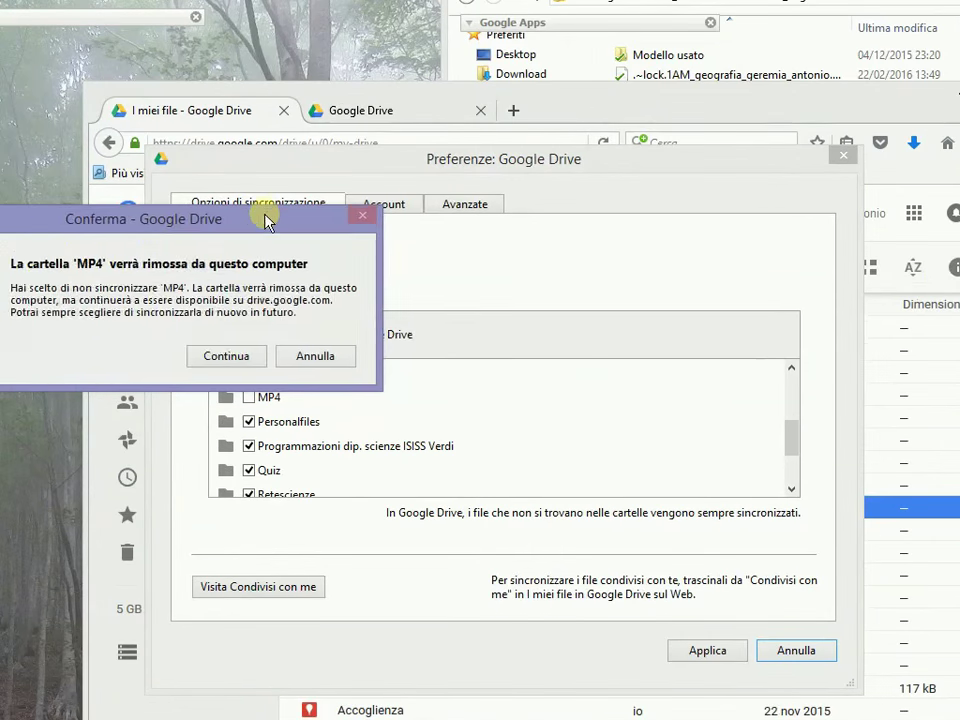
drag(180, 132, 364, 139)
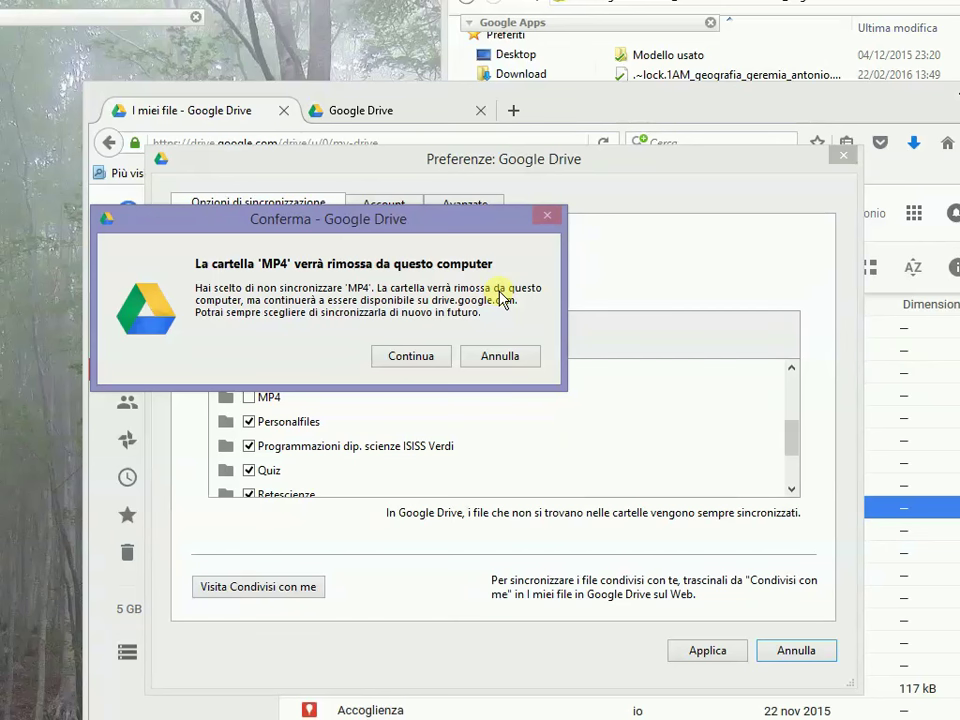
click(420, 360)
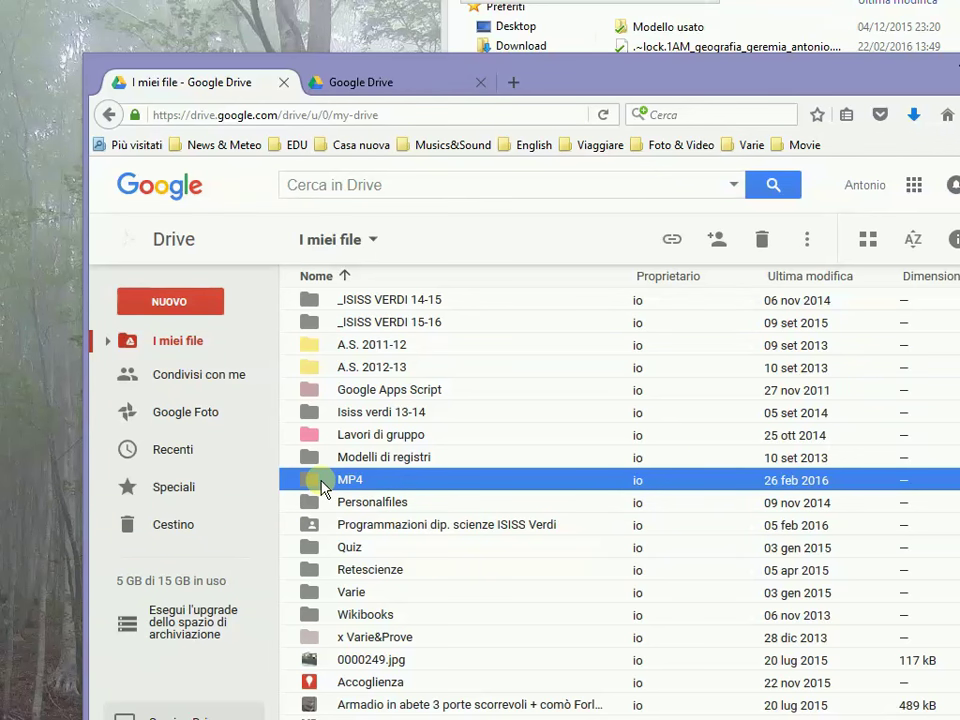
Reselect MP4 in the web Drive, and open the local Google Drive folder in a File Explorer window beside the browser
click(374, 502)
click(377, 481)
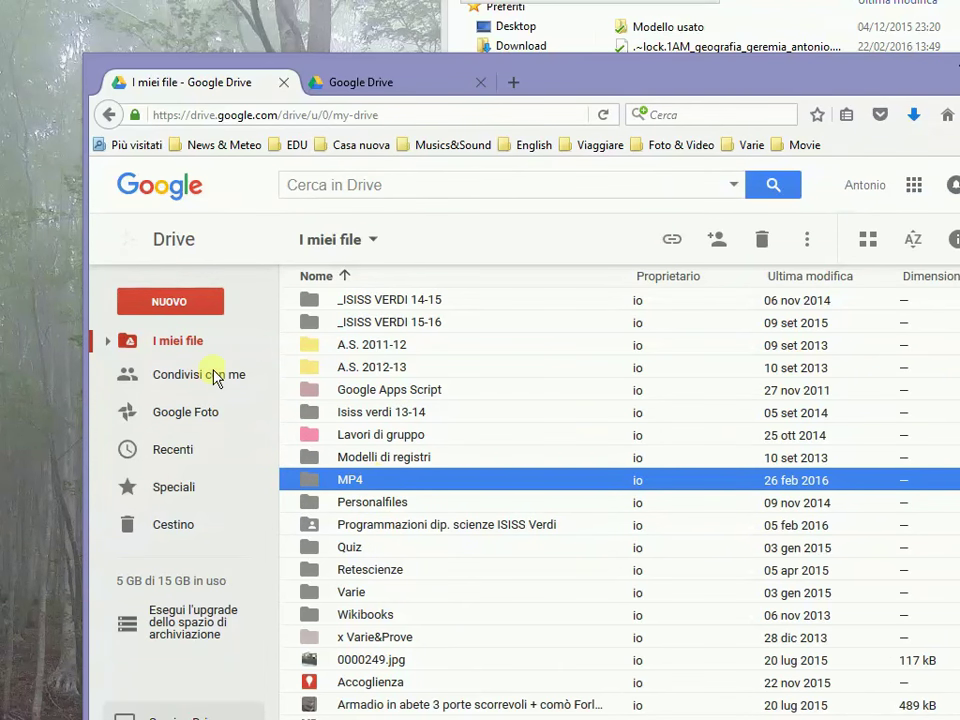
key(super+e)
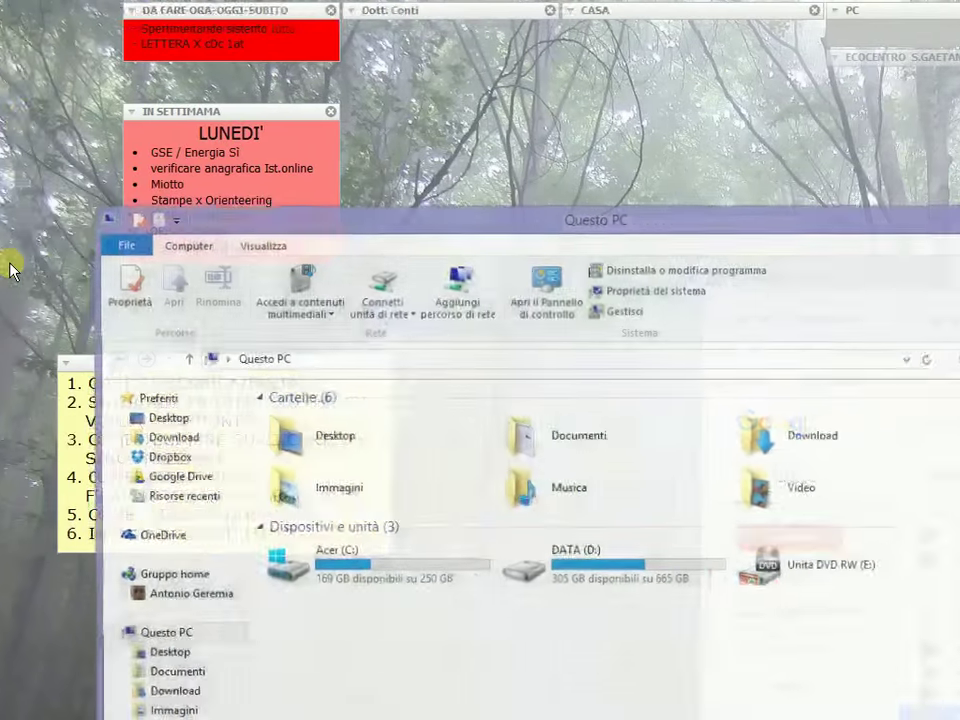
drag(492, 224, 328, 43)
click(132, 305)
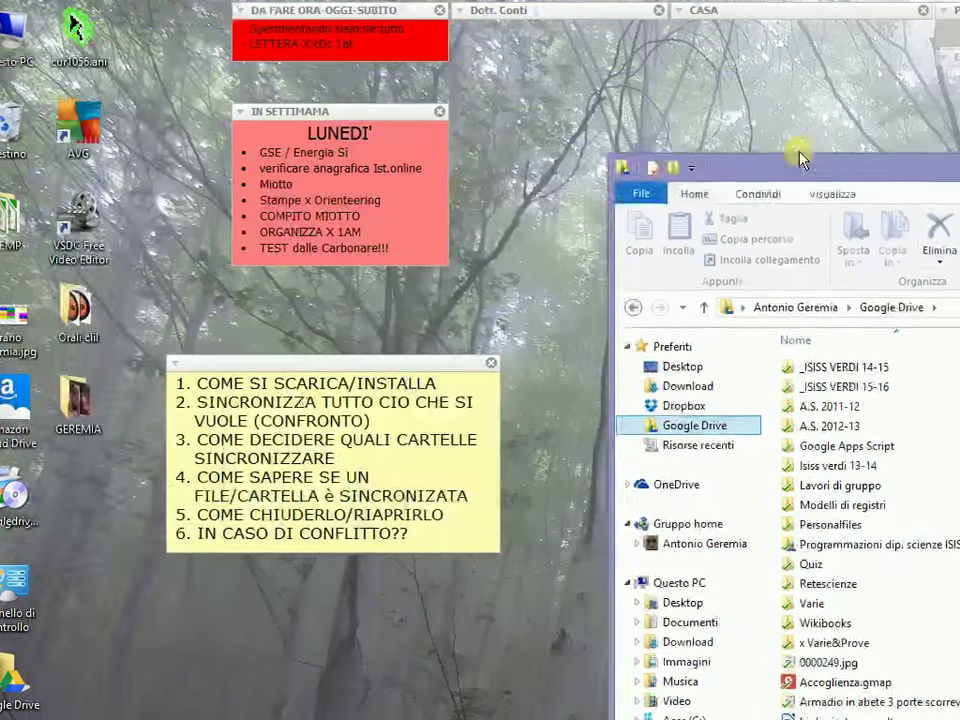
drag(296, 40, 959, 174)
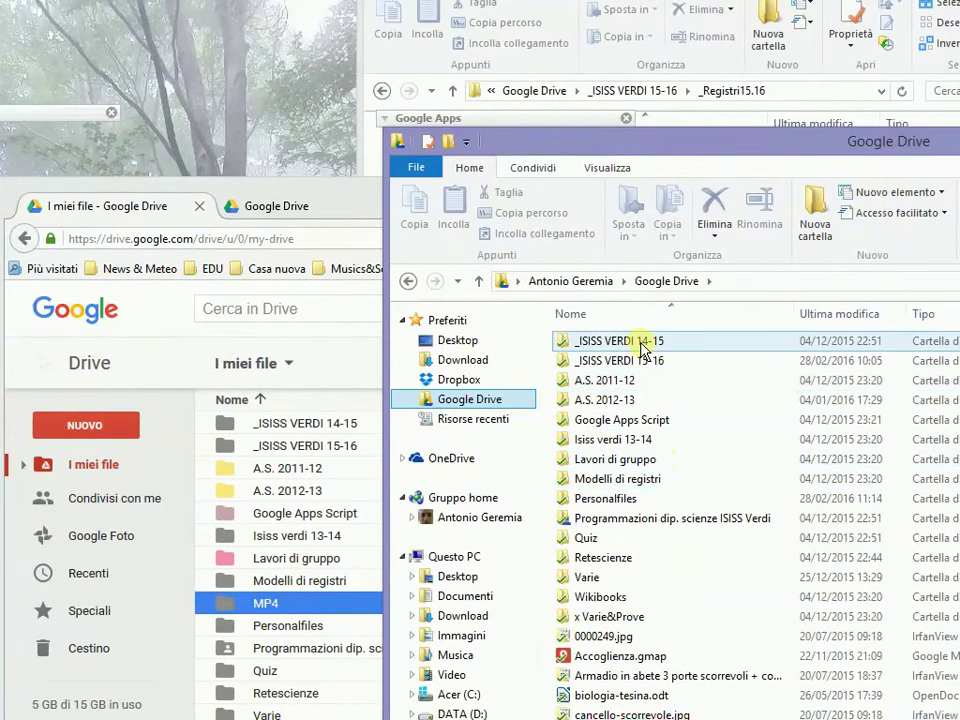
Compare the web Drive list with the local folder, selecting _ISISS VERDI 15-16 online before returning to the local window
click(282, 432)
click(279, 445)
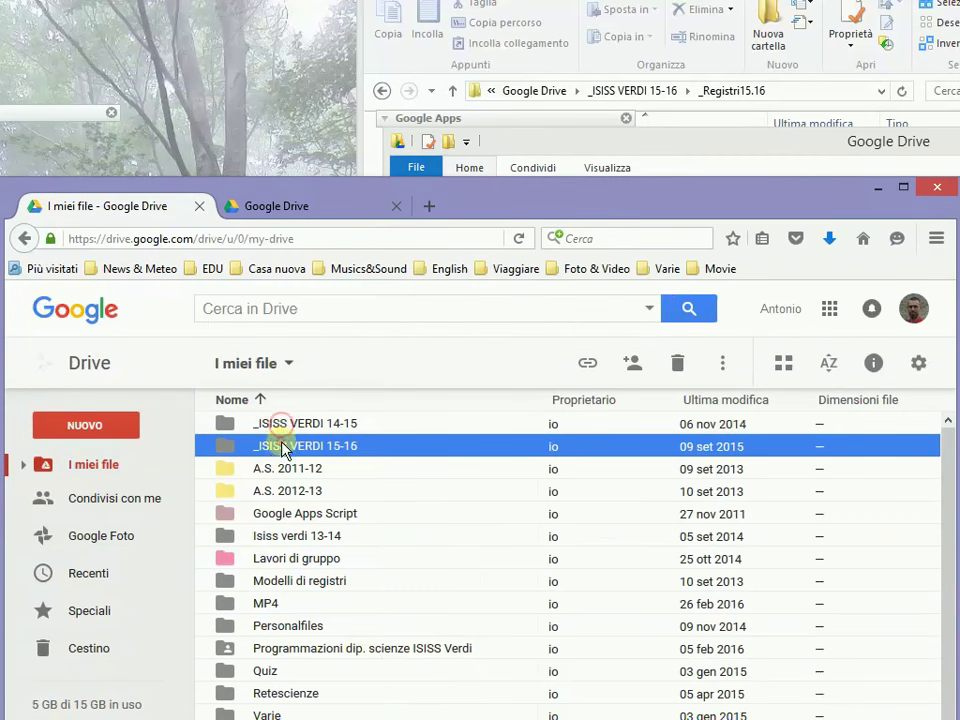
drag(497, 197, 541, 266)
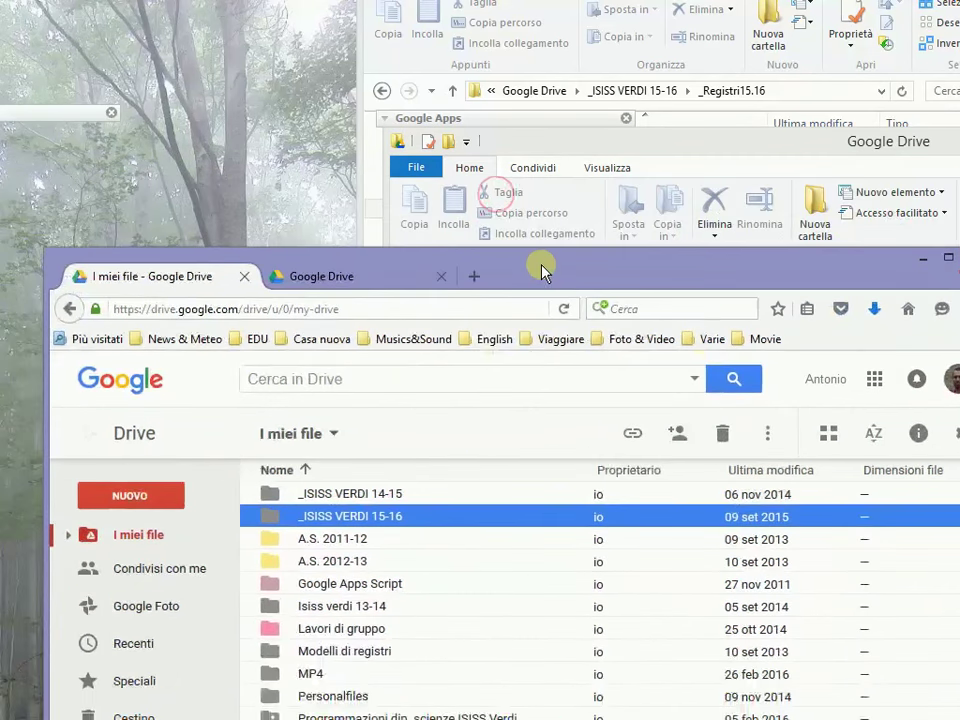
click(540, 139)
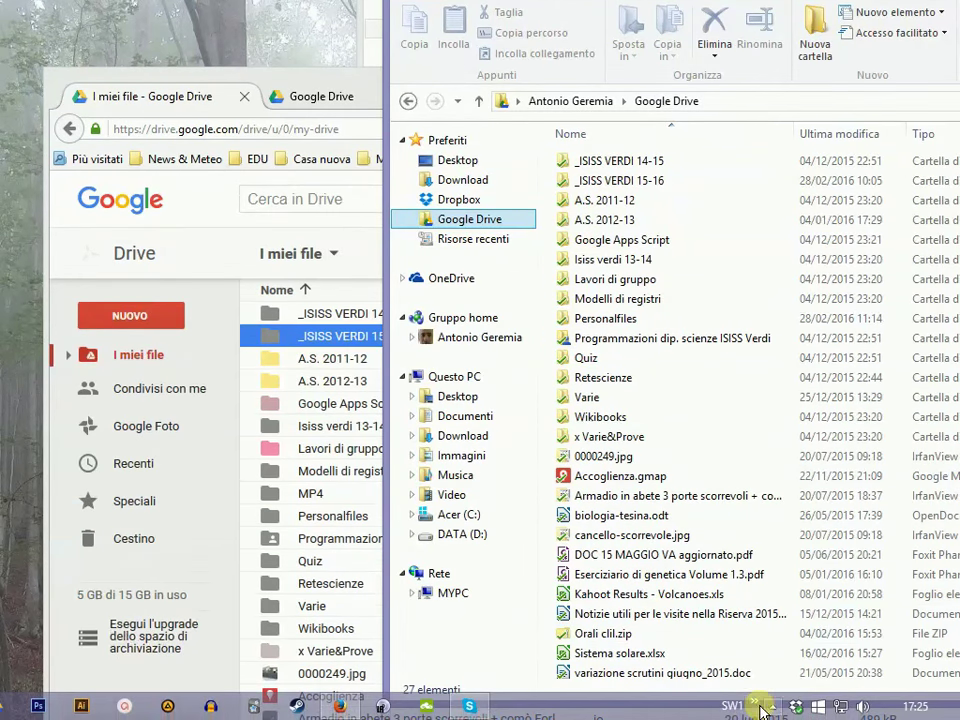
Reopen the Google Drive preferences, review which folders are selected for synchronization, and close them without applying changes
click(765, 707)
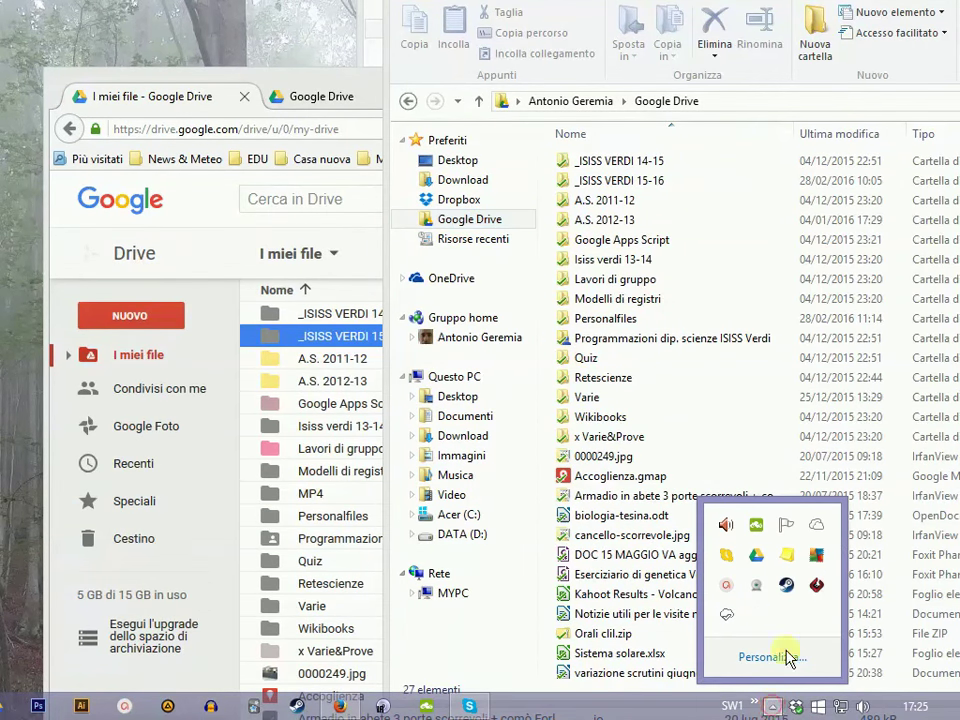
click(757, 555)
click(941, 183)
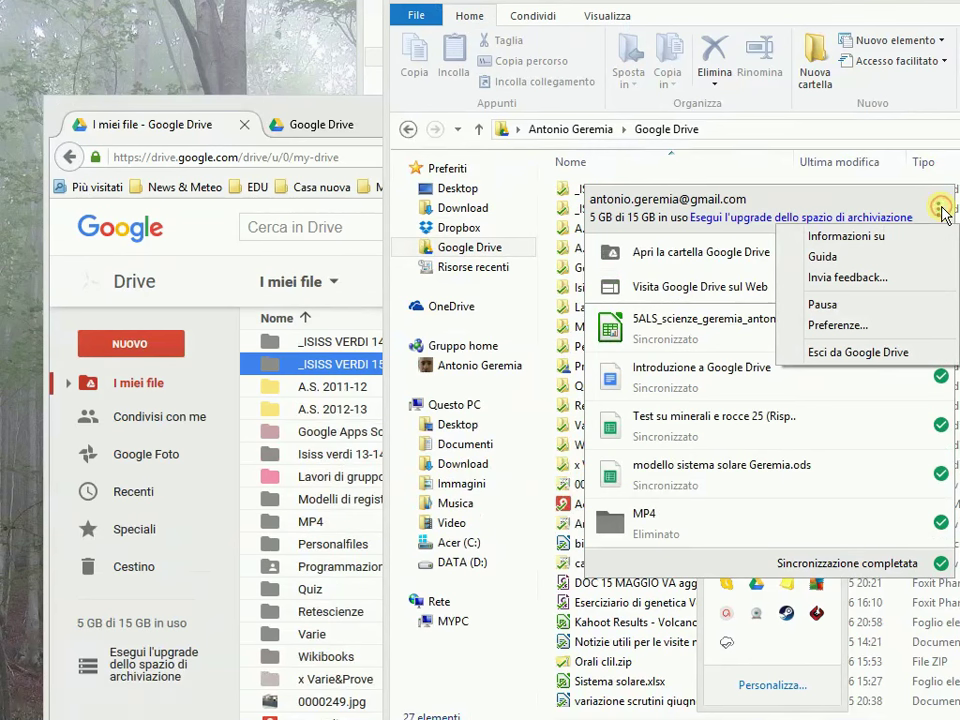
click(876, 327)
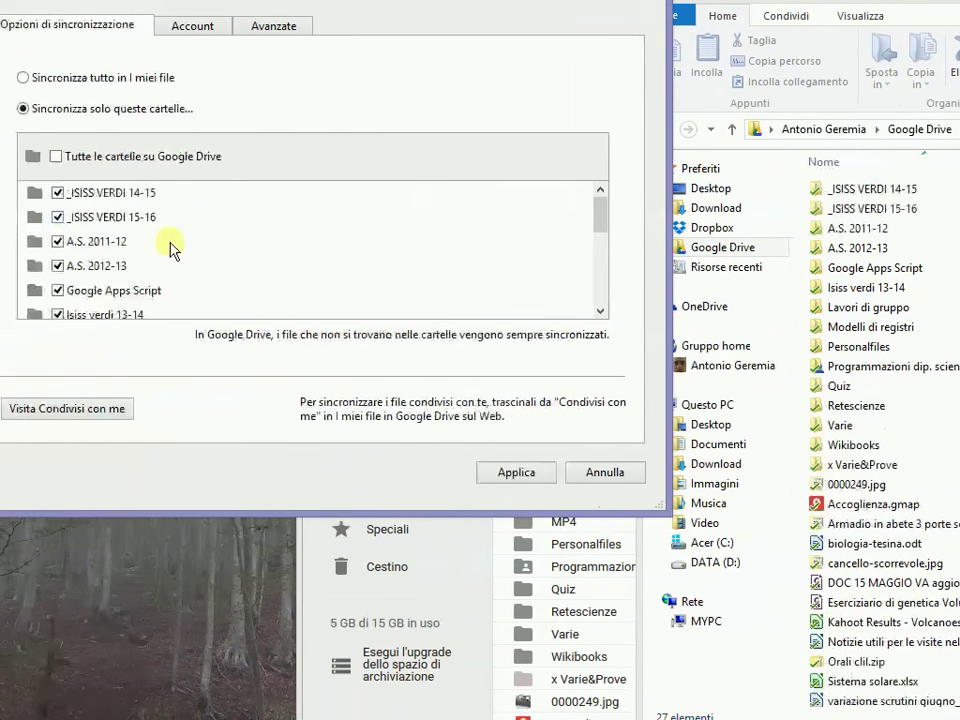
drag(343, 216, 347, 248)
drag(598, 246, 561, 261)
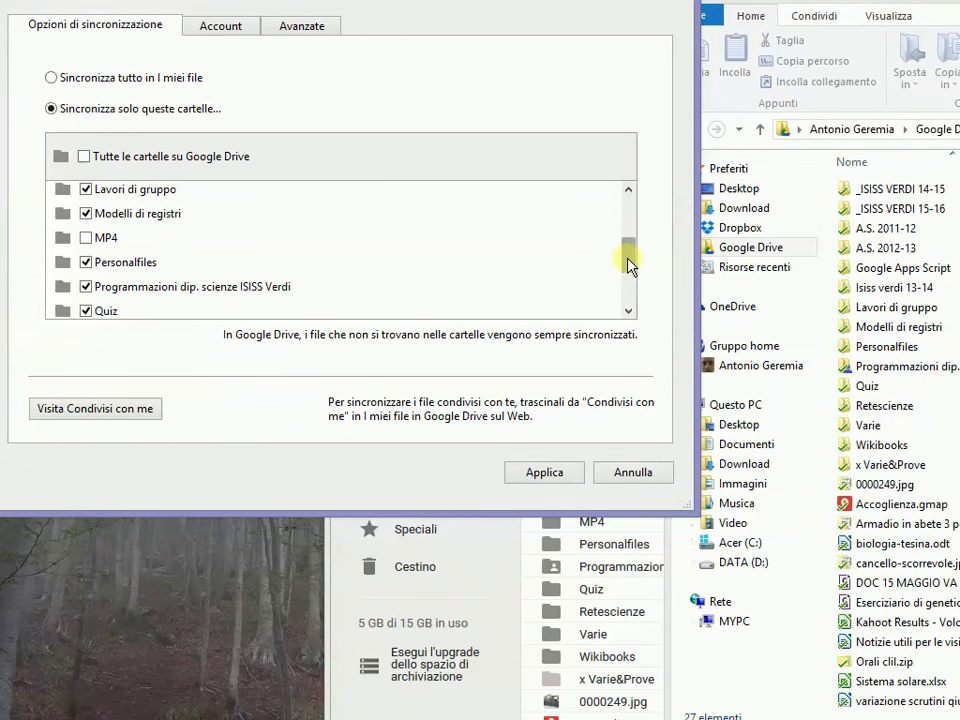
drag(796, 258, 796, 293)
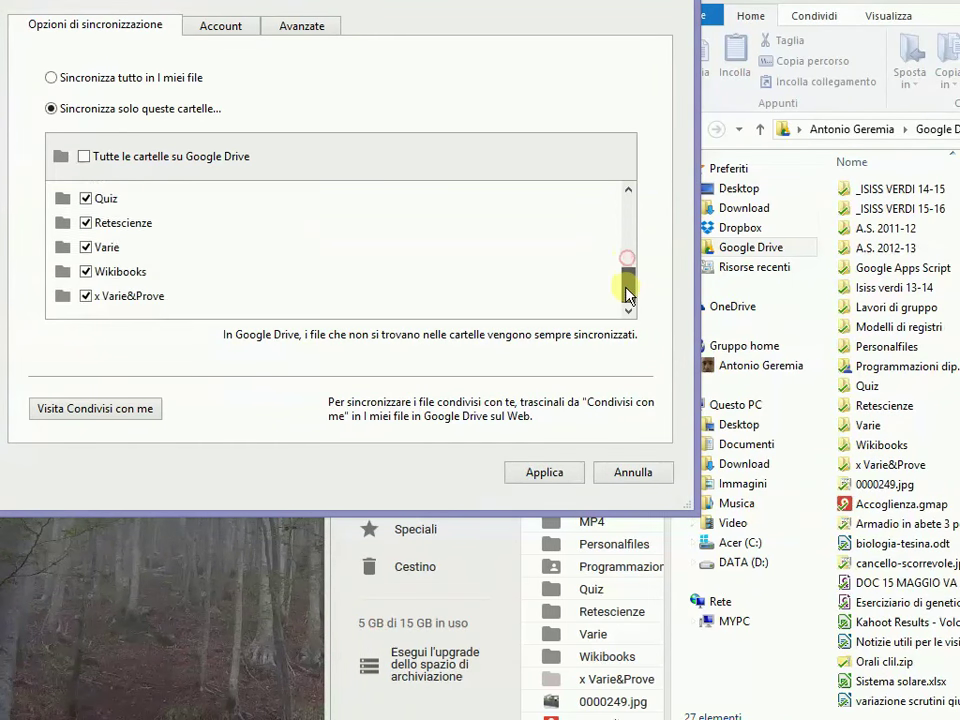
click(645, 474)
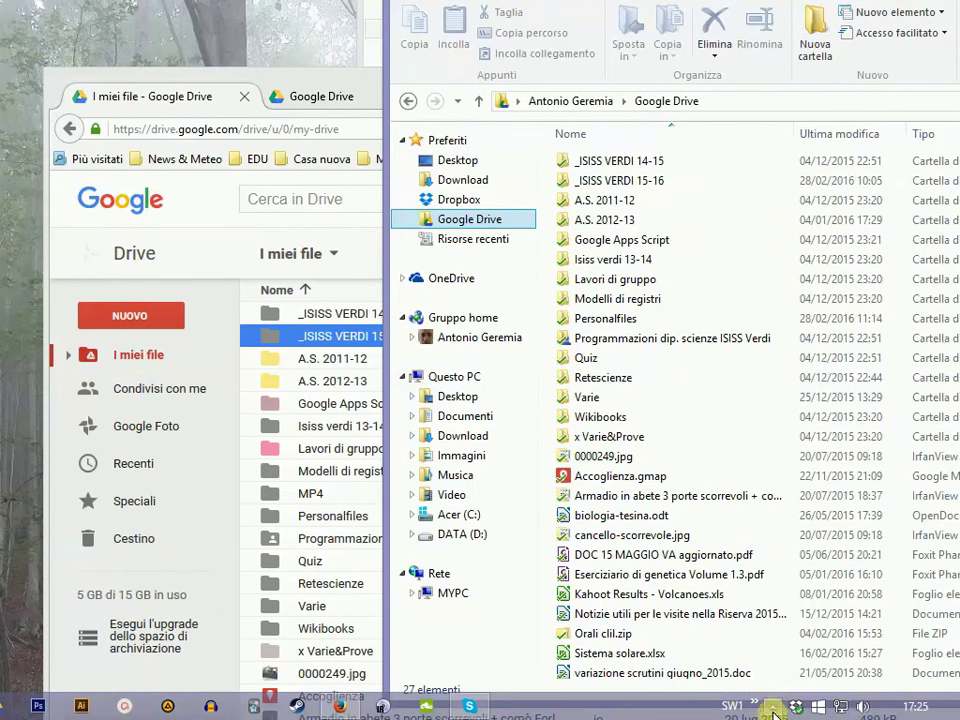
Create a new empty text document in the local Google Drive folder
click(774, 708)
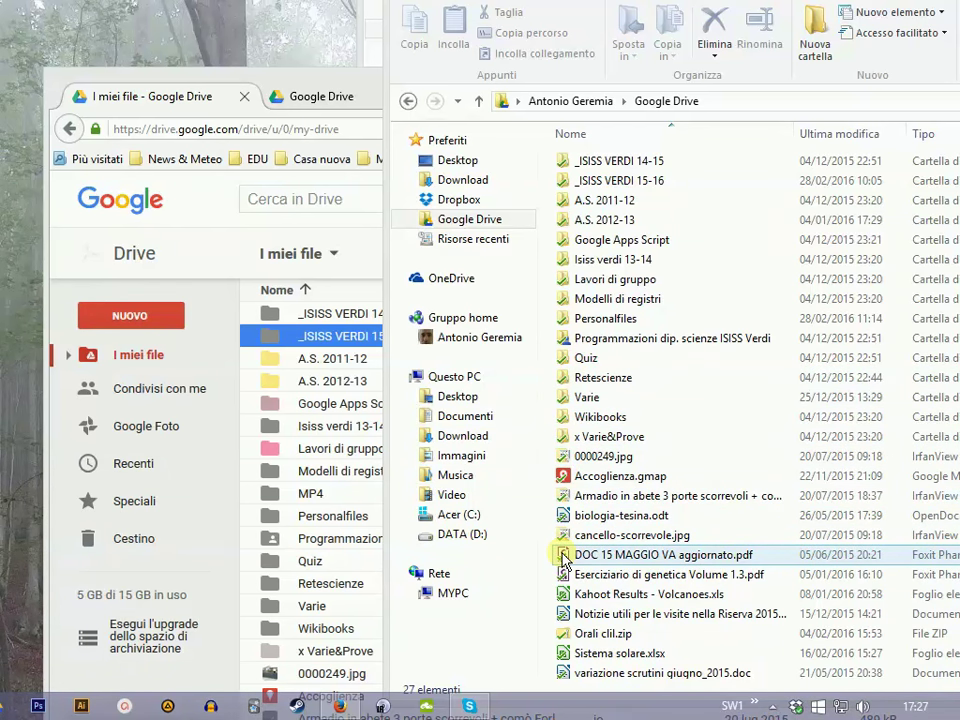
click(655, 690)
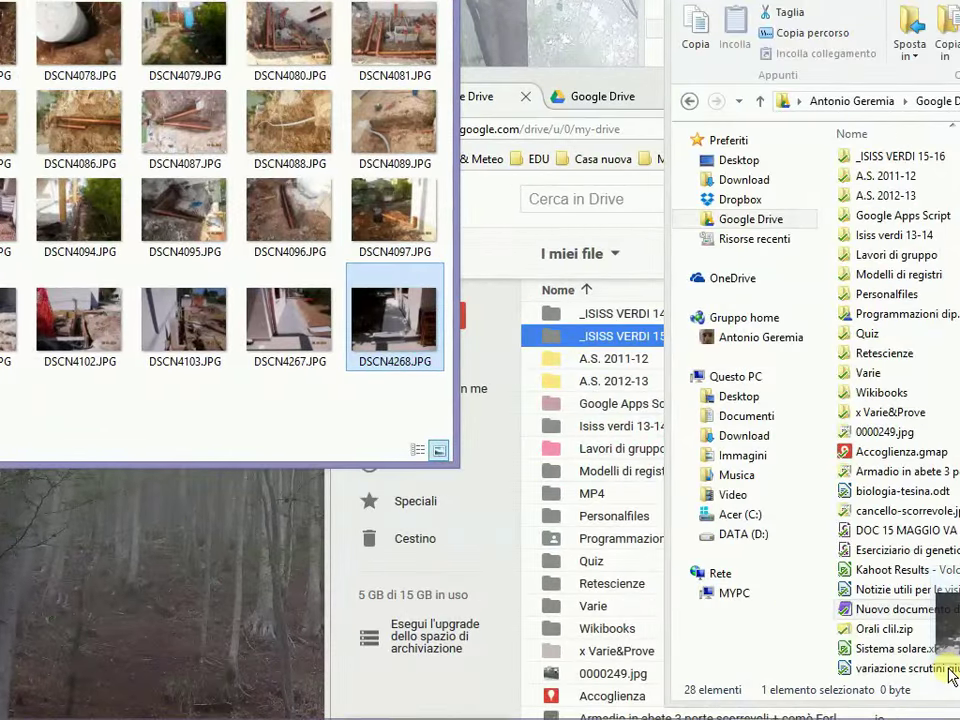
Move DSCN4268.JPG from the photo folder into the local Google Drive folder and close the photo folder's window
drag(950, 678, 853, 660)
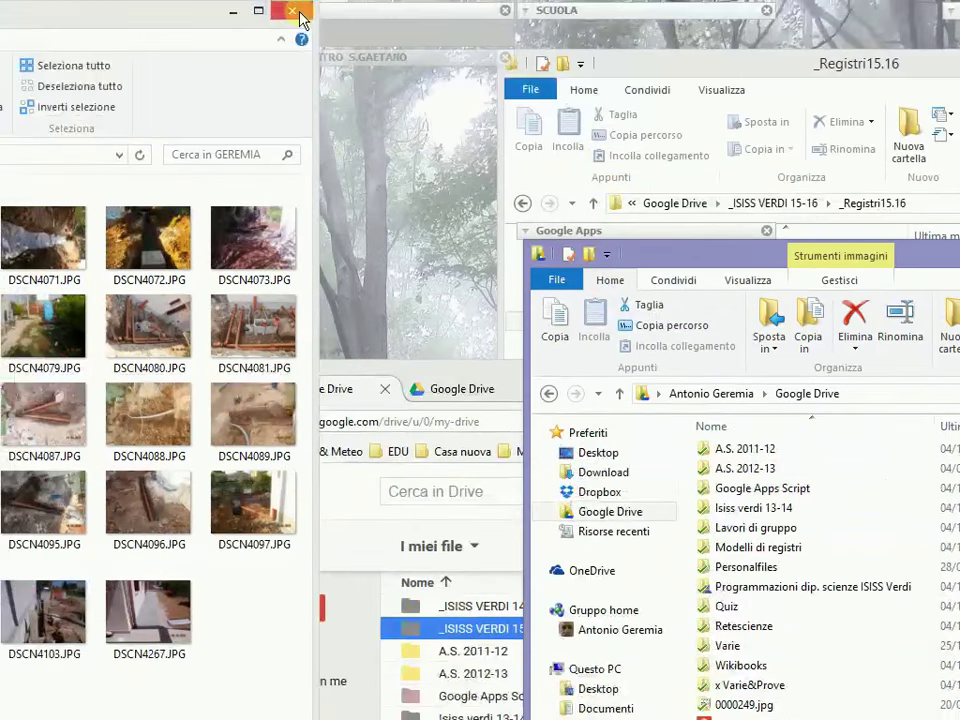
click(300, 18)
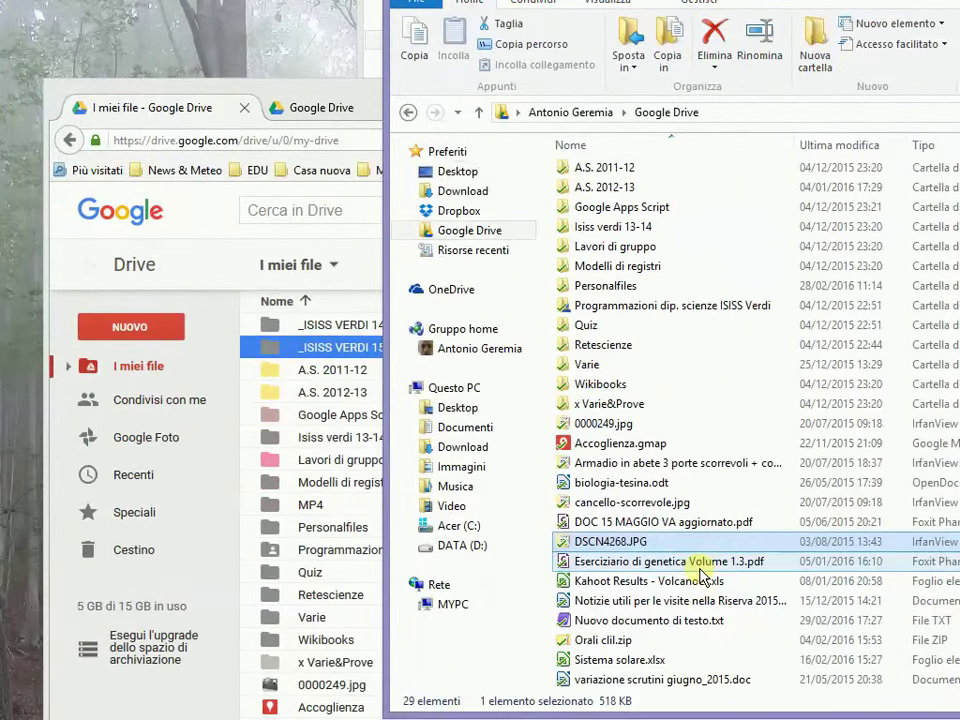